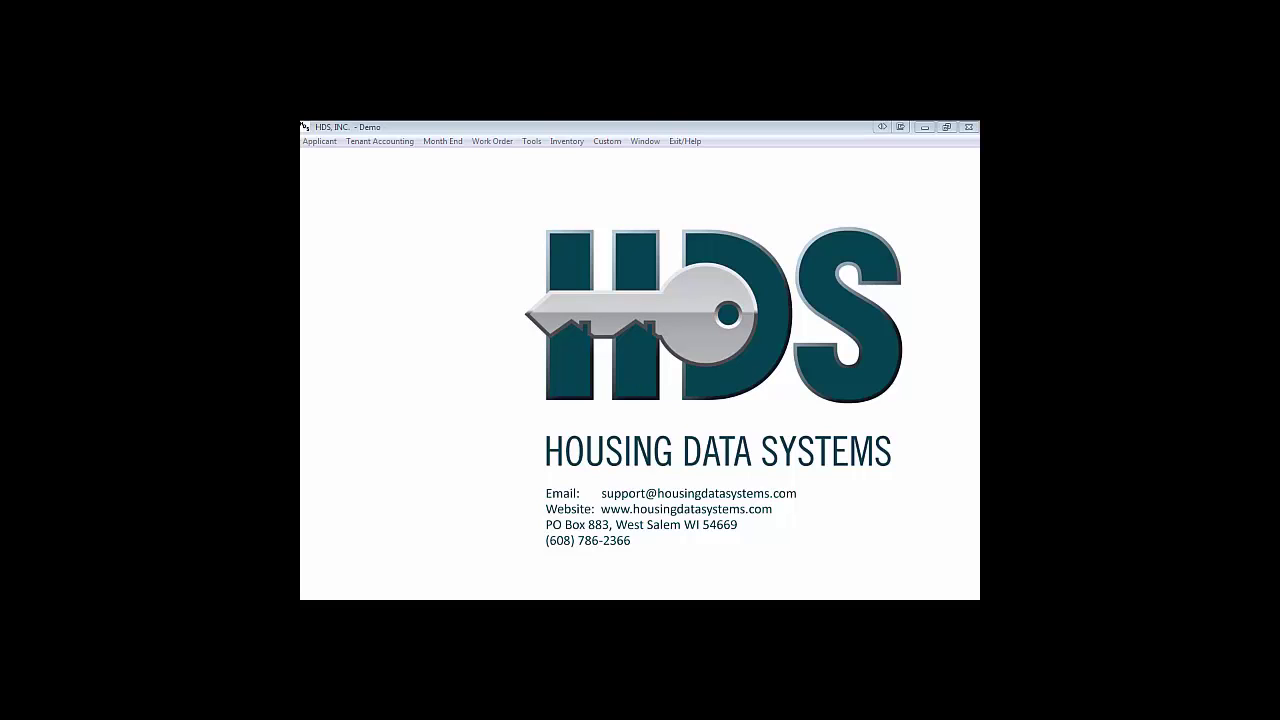
# Look up the tenant by last and first name and open their Applicant/Tenant File
pyautogui.click(320, 141)
pyautogui.click(350, 155)
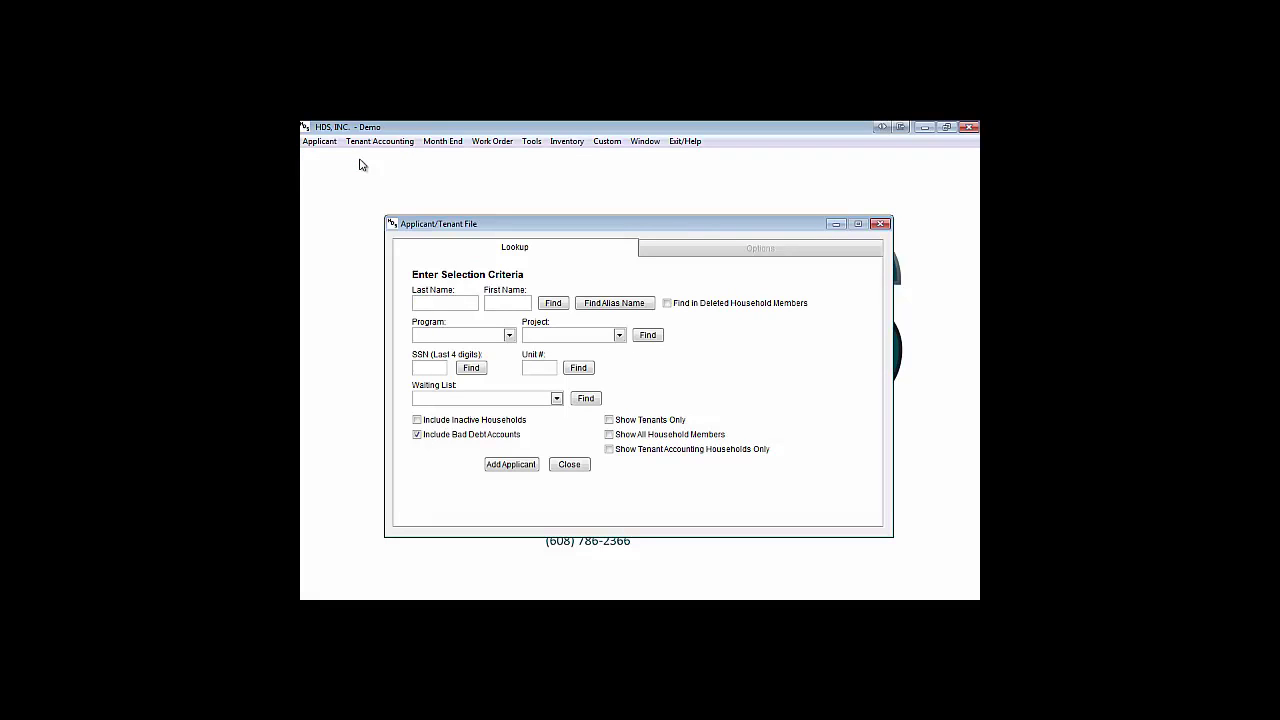
pyautogui.write('Bess')
pyautogui.press('Tab')
pyautogui.write('Car')
pyautogui.click(548, 305)
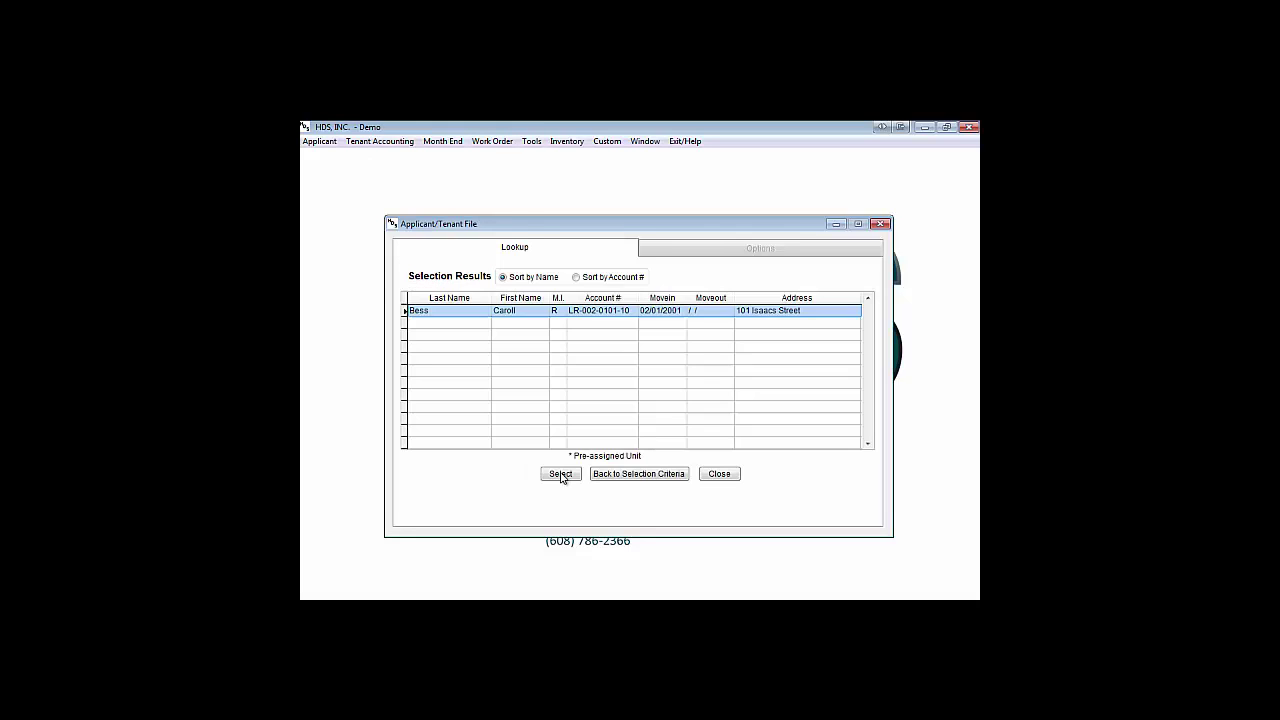
pyautogui.click(561, 475)
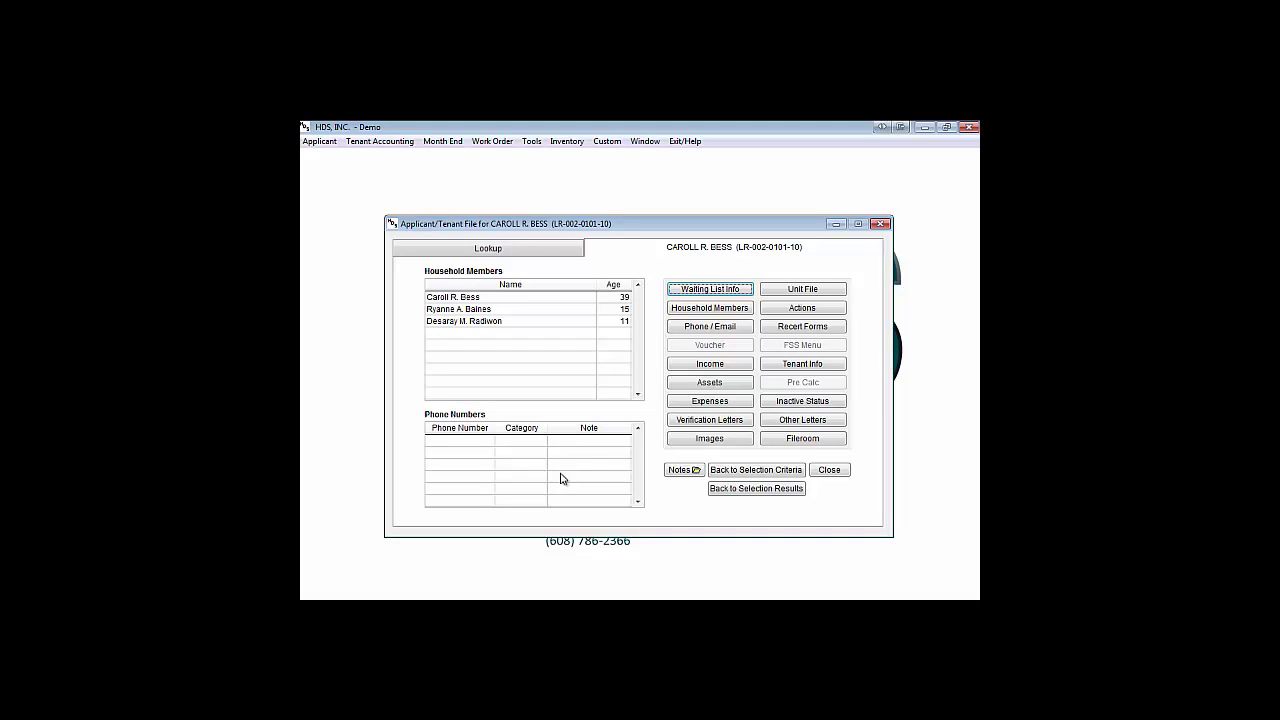
# Open the household's Expenses window and start a new expense entry
pyautogui.click(737, 404)
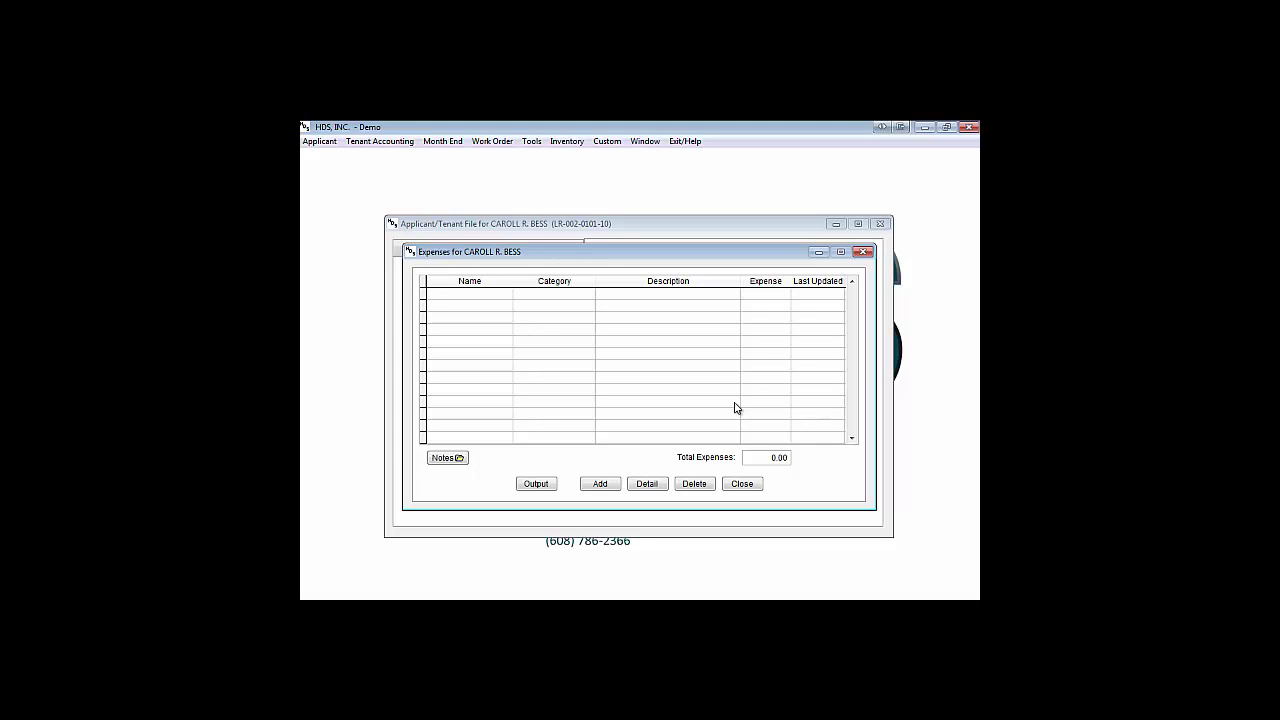
pyautogui.click(594, 484)
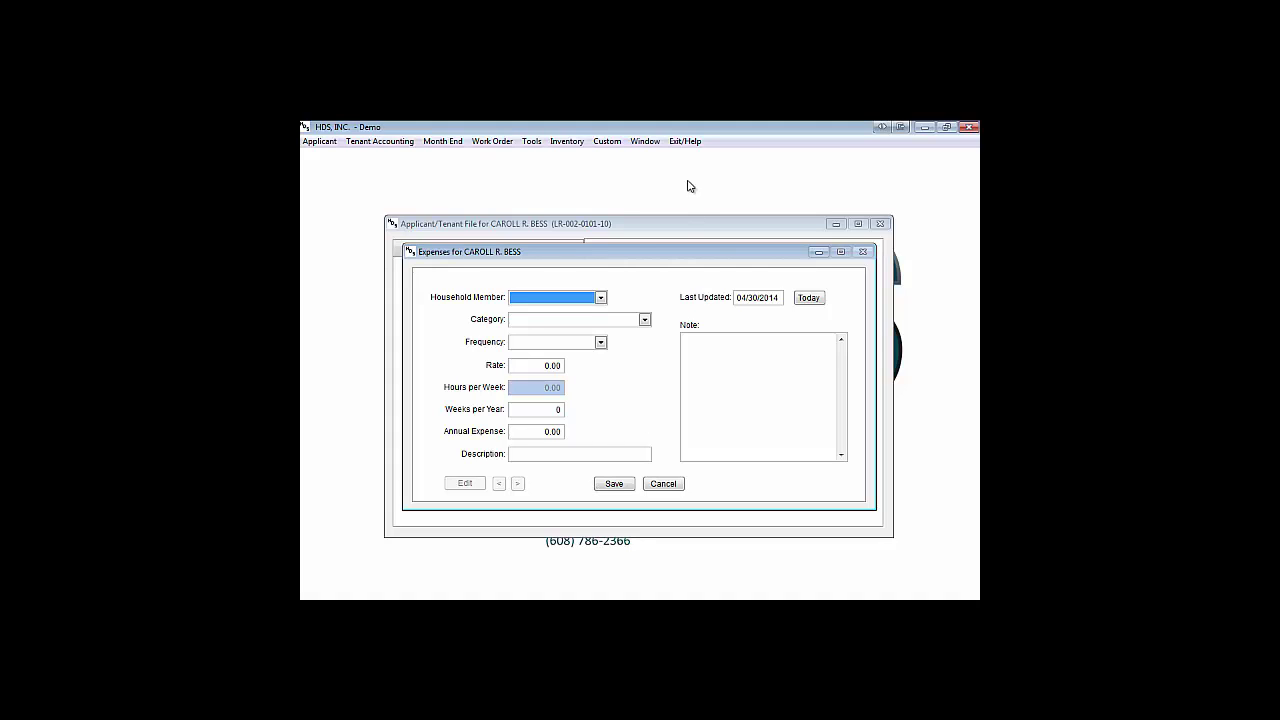
# Assign the expense to the first household member as a Weekly Child Care Expense for Work
pyautogui.click(600, 297)
pyautogui.click(590, 313)
pyautogui.click(644, 320)
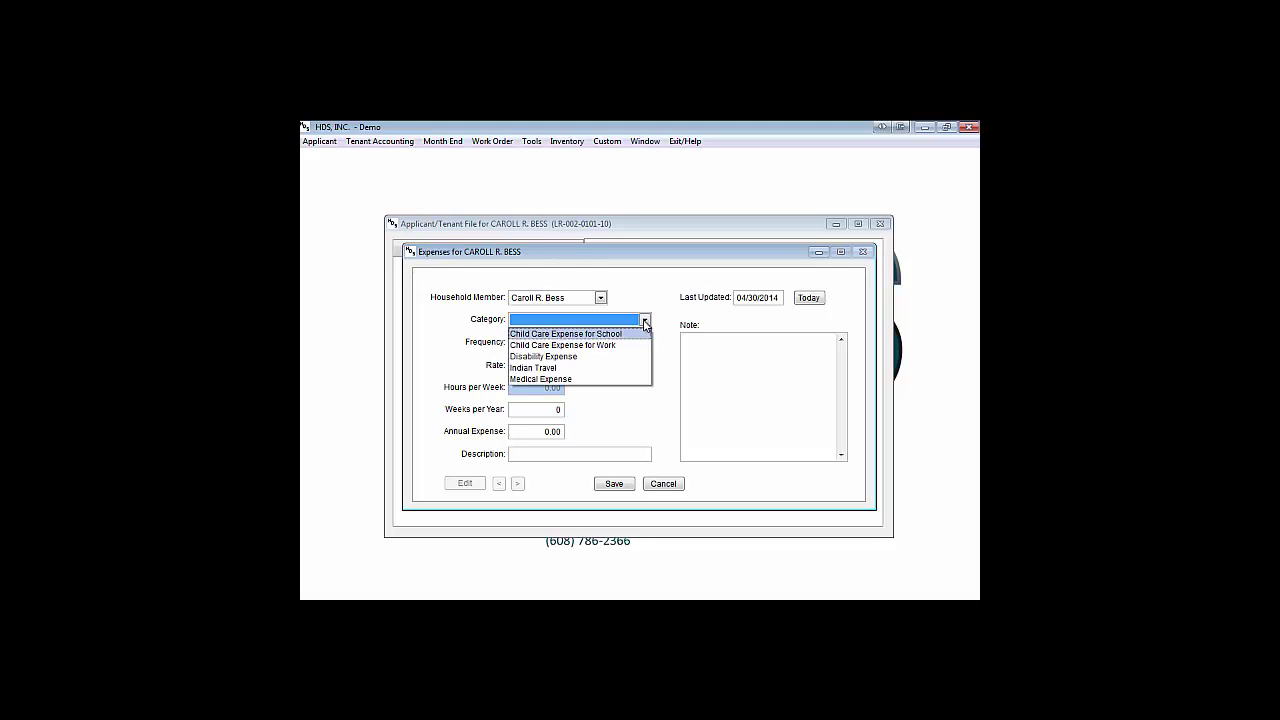
pyautogui.click(618, 345)
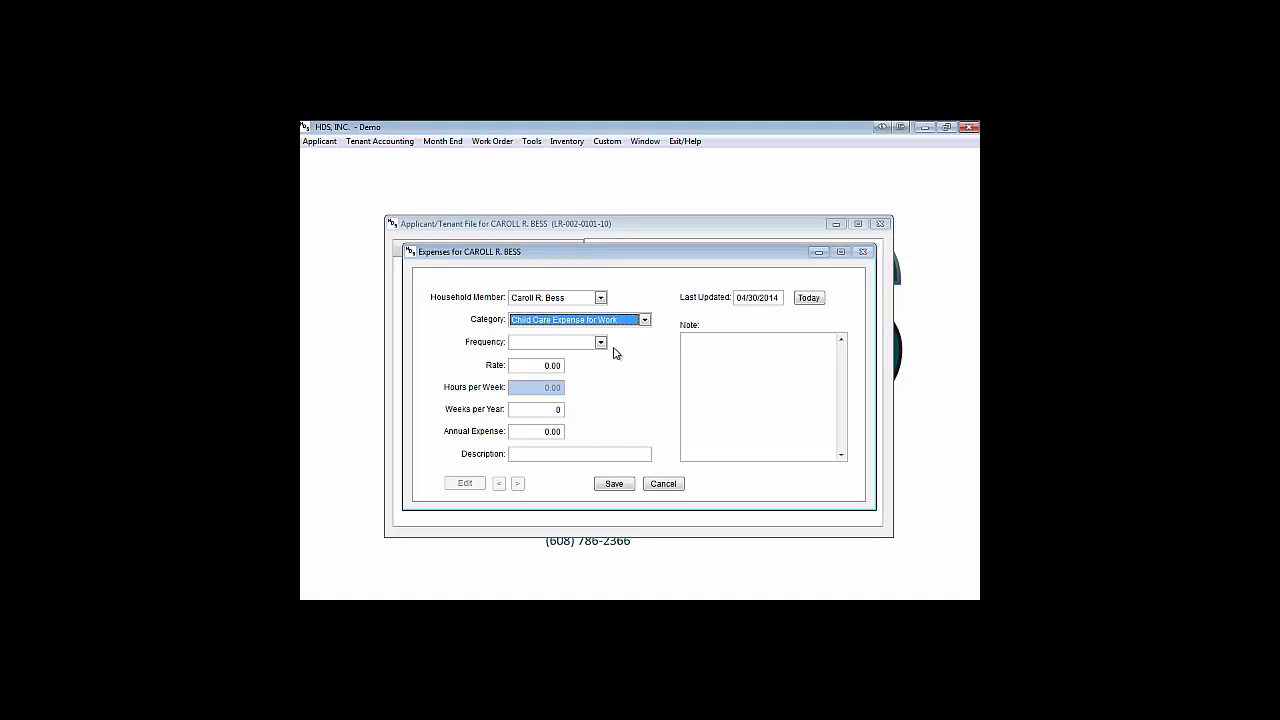
pyautogui.click(603, 345)
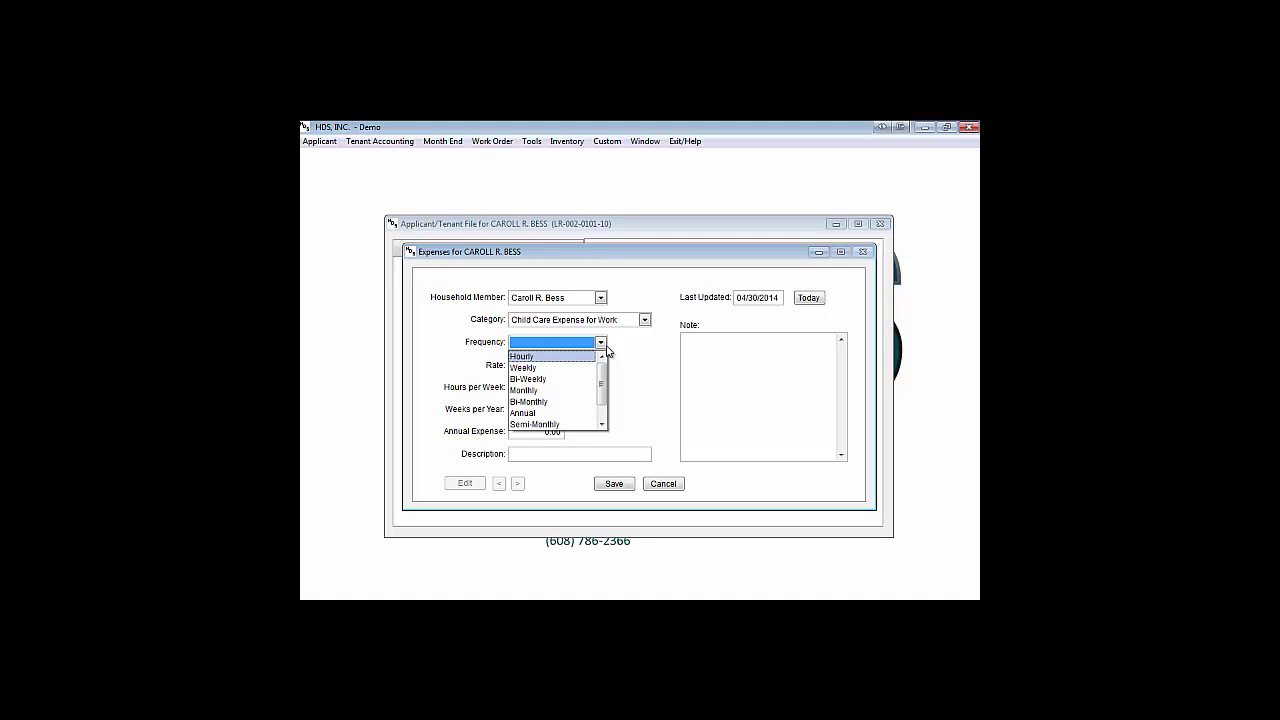
pyautogui.click(550, 368)
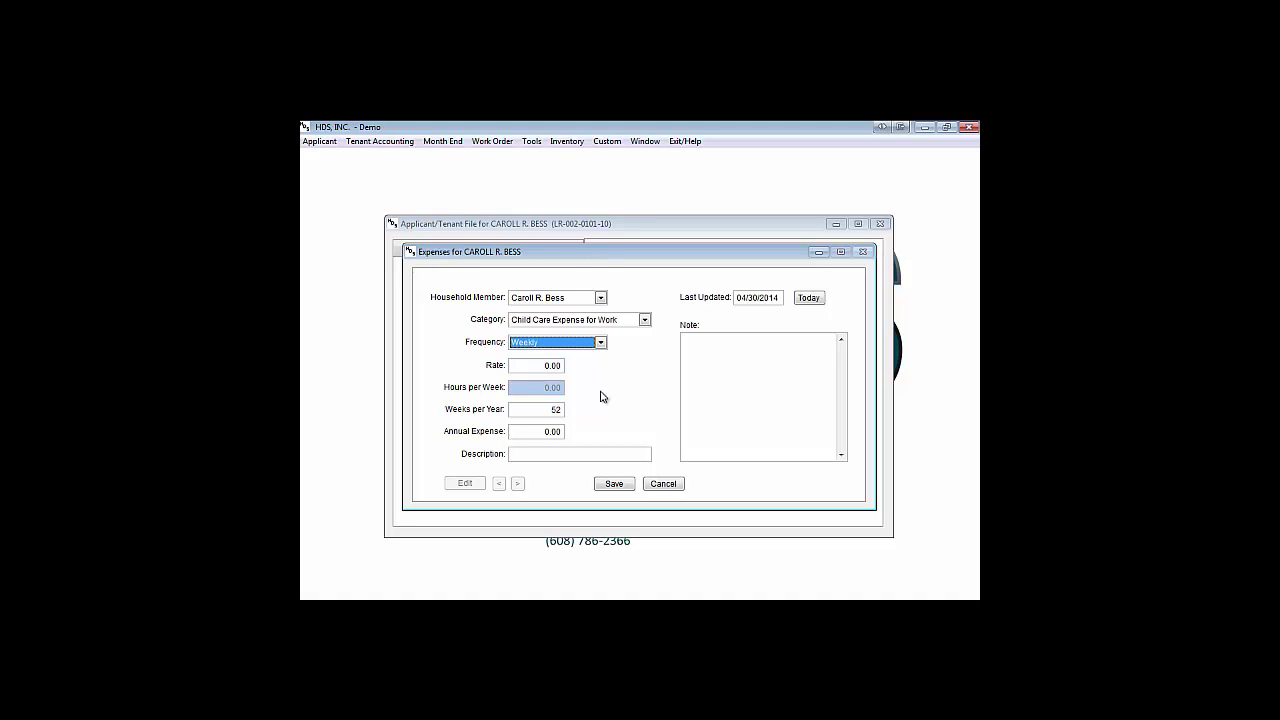
# Enter a rate of 100.00, making the annual expense 5,200.00
pyautogui.click(523, 365)
pyautogui.write('100')
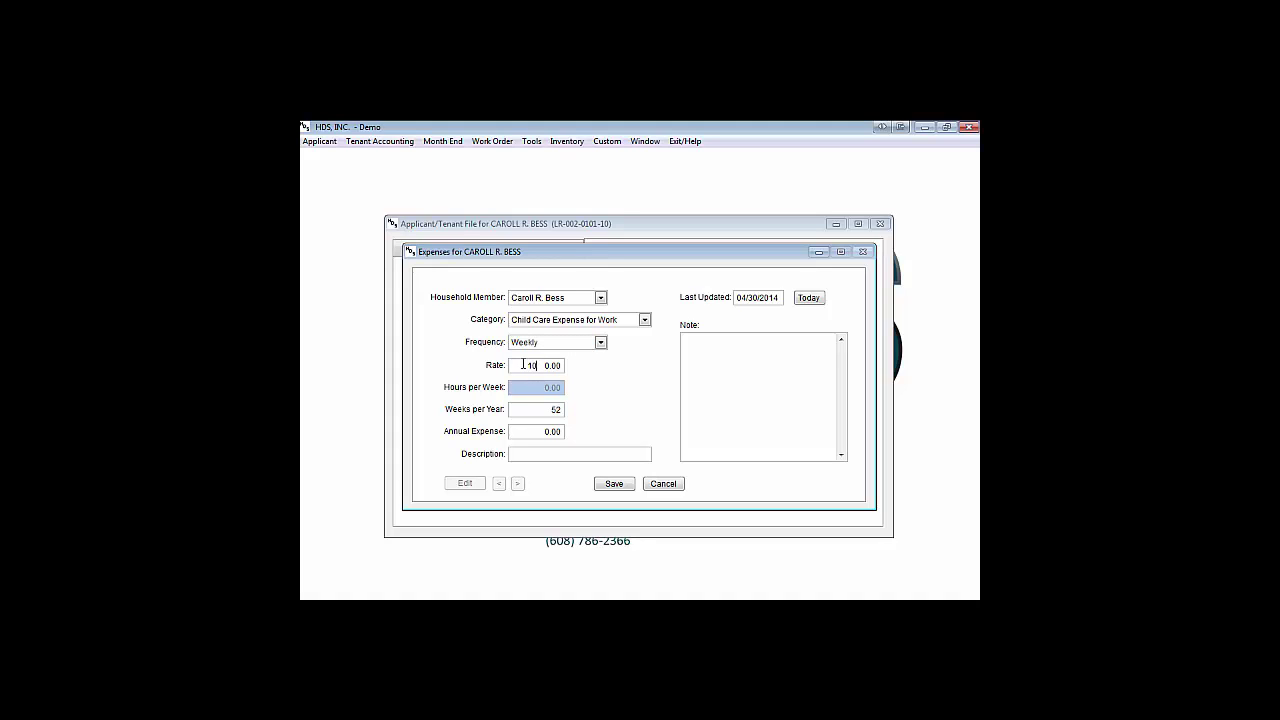
pyautogui.press('Tab')
# Switch the expense frequency to Hourly with a rate of 10.00
pyautogui.click(600, 342)
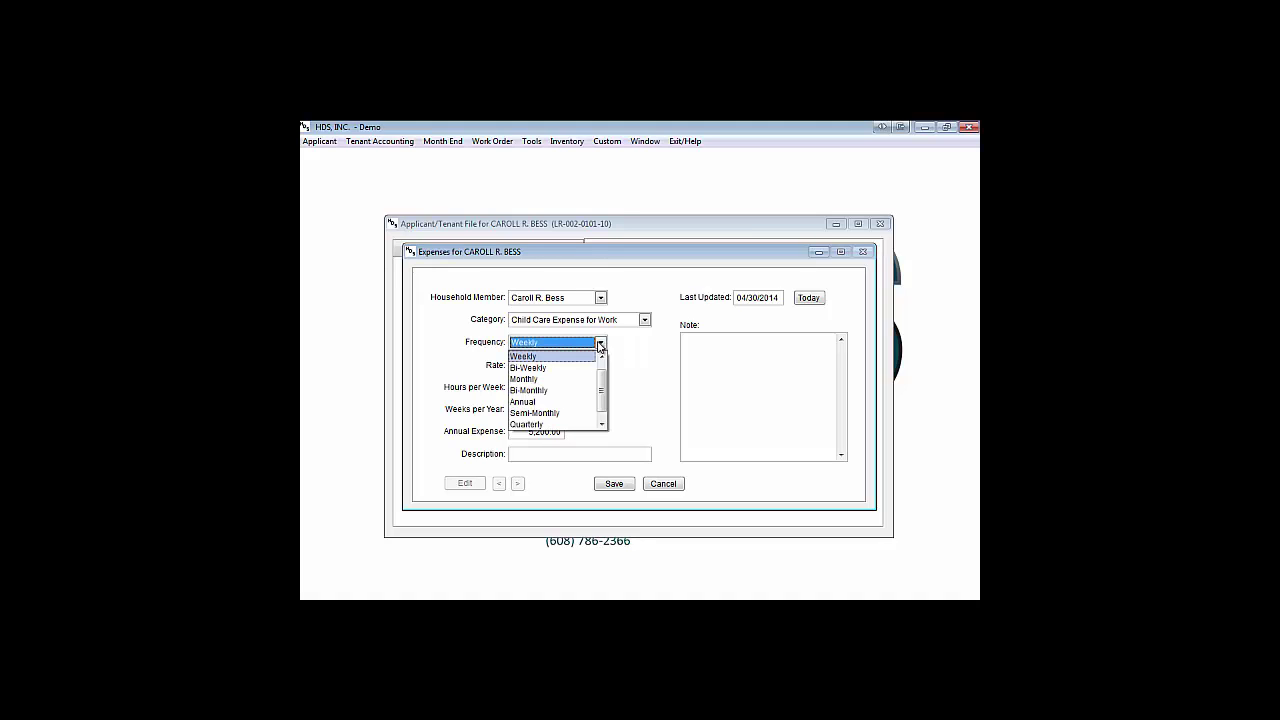
pyautogui.scroll(1, 600, 366)
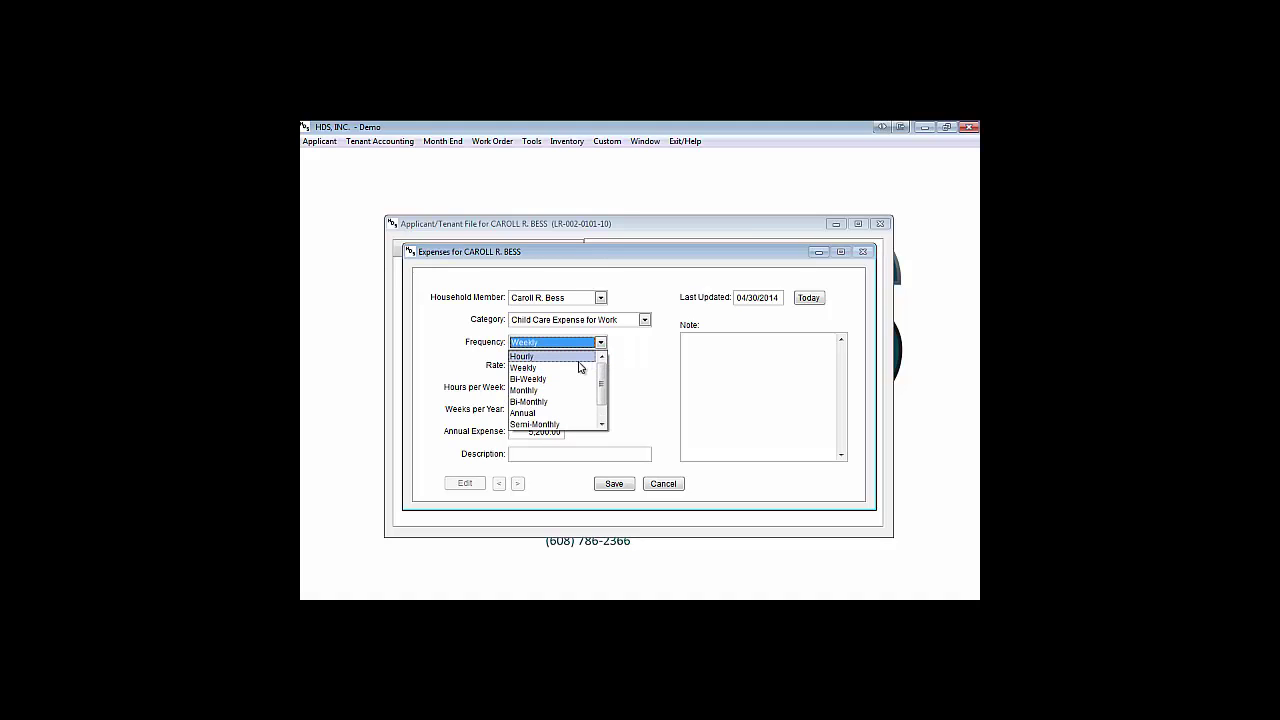
pyautogui.click(579, 360)
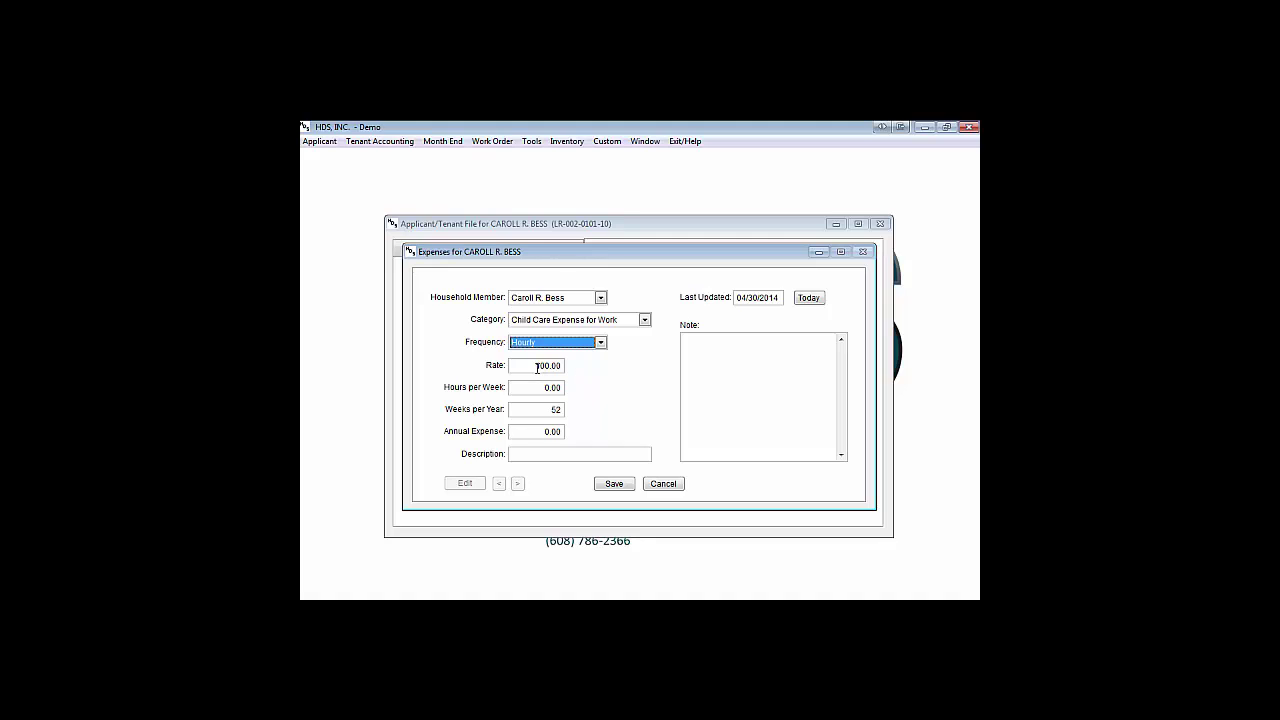
pyautogui.click(537, 368)
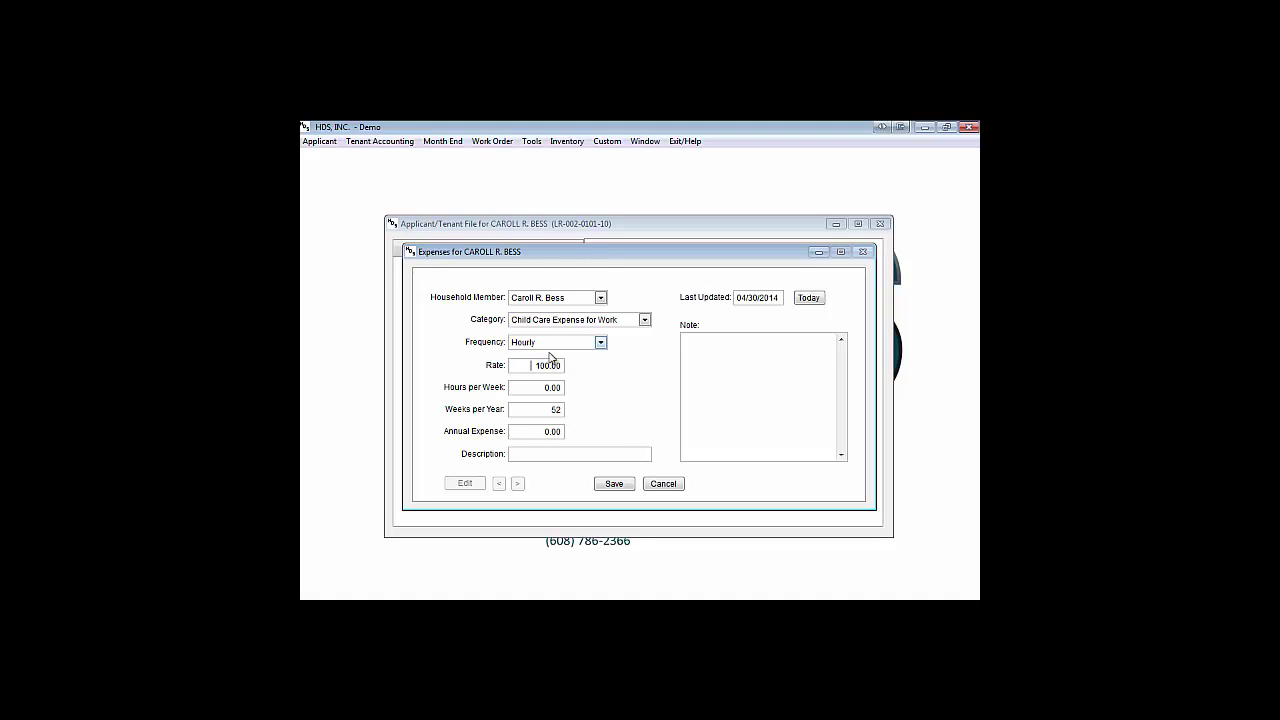
pyautogui.write('10.0')
pyautogui.write('2')
pyautogui.press('Tab')
# Set 5 hours per week and 20 weeks per year, for a 1,000.00 annual expense
pyautogui.click(524, 387)
pyautogui.write('5')
pyautogui.press('Tab')
pyautogui.write('20')
pyautogui.press('Tab')
# Change the Last Updated date to 04/08/2014 using the calendar
pyautogui.rightClick(745, 302)
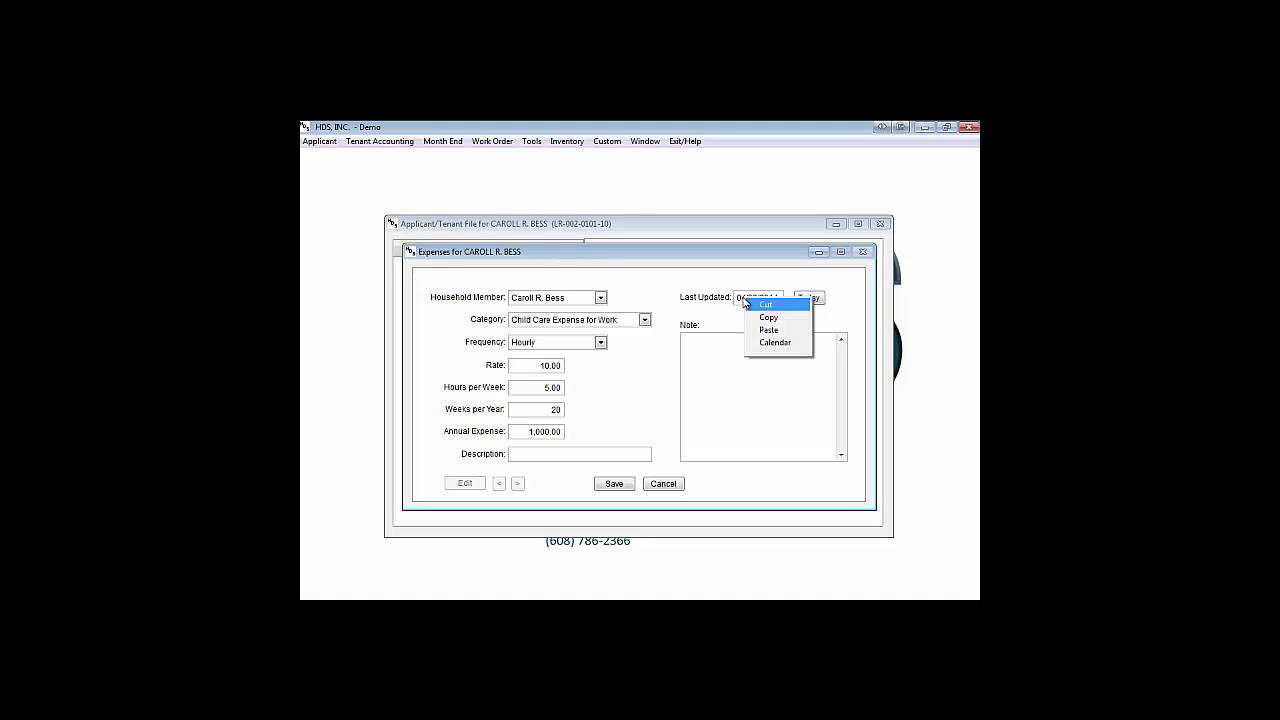
pyautogui.click(766, 346)
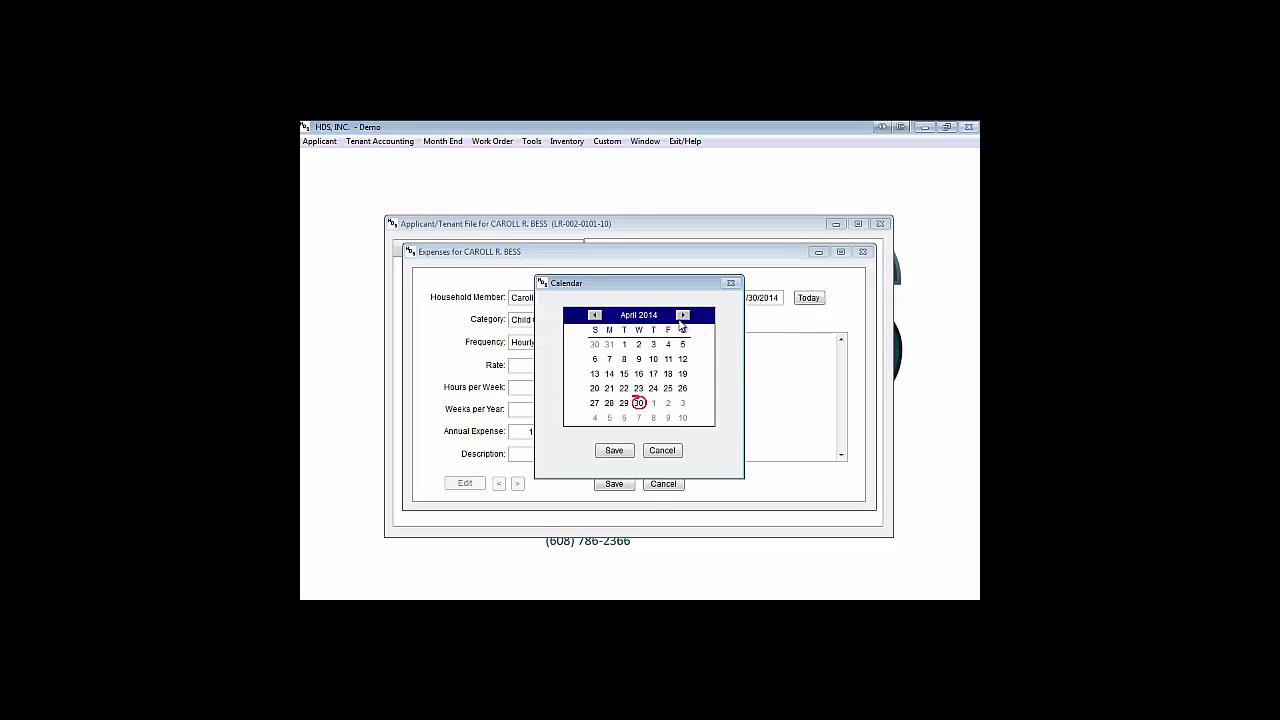
pyautogui.click(624, 360)
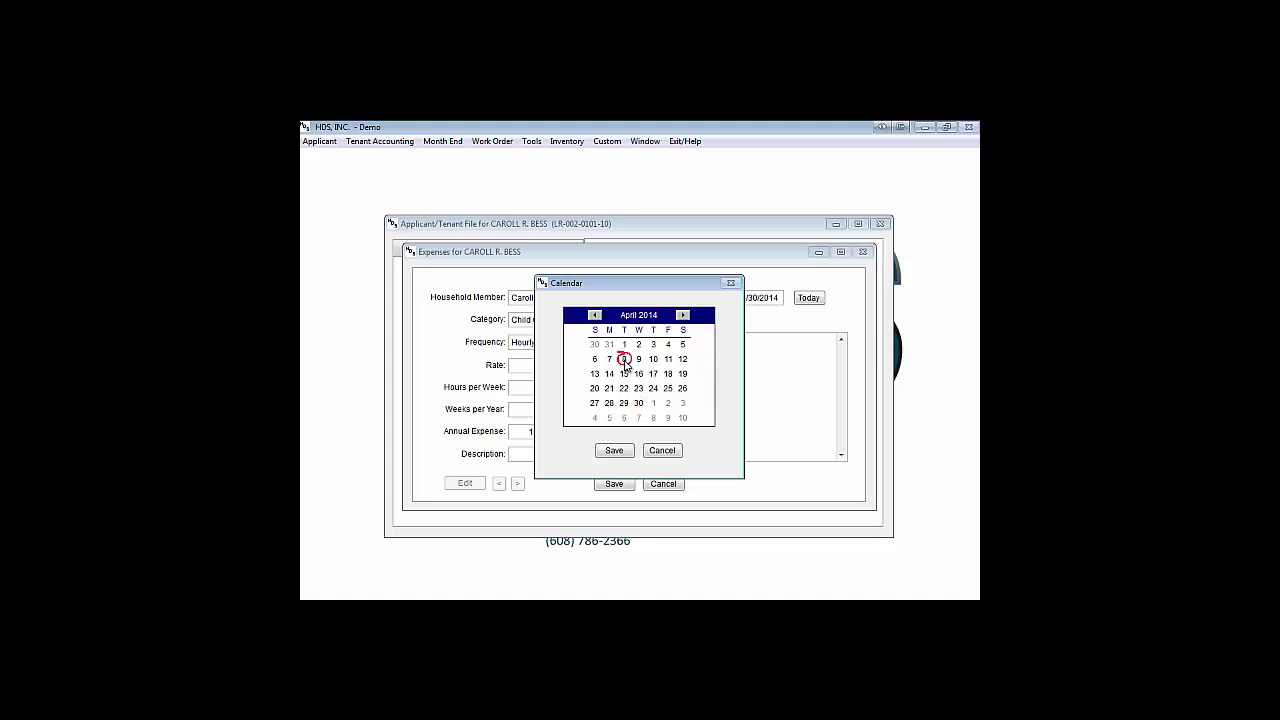
pyautogui.click(615, 450)
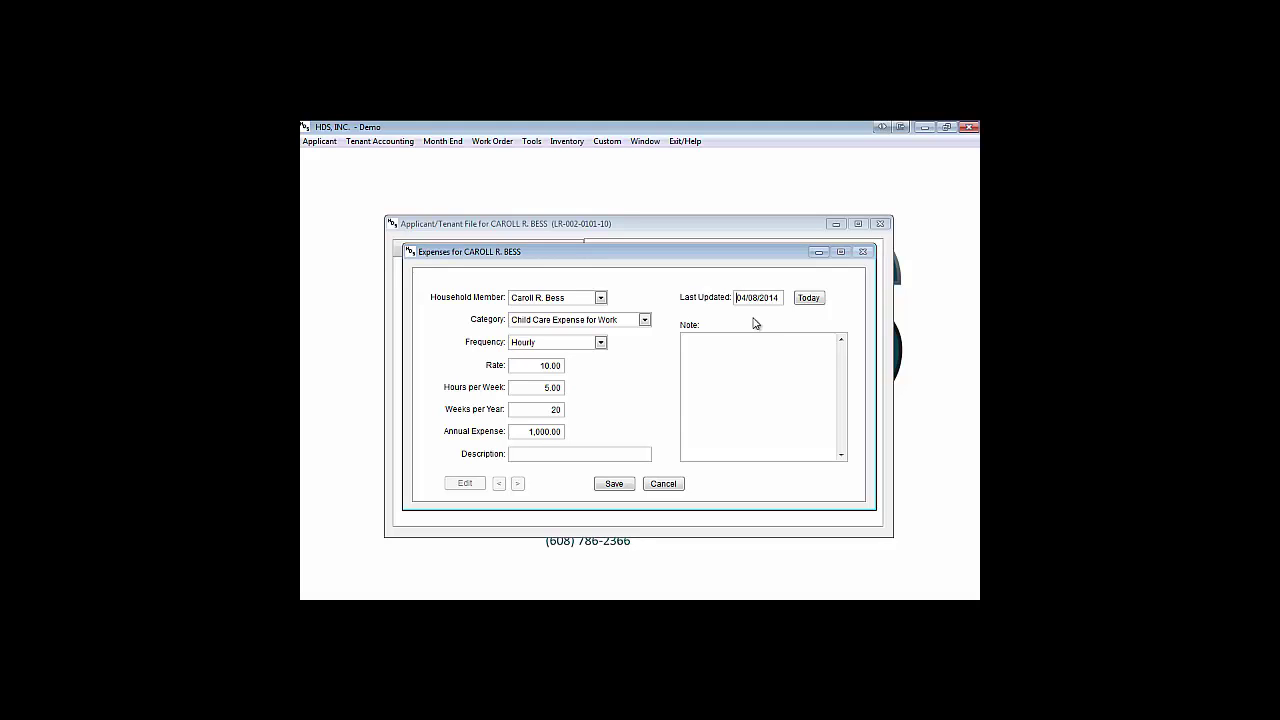
# Save the expense so the Expenses list shows a 1,000.00 total
pyautogui.click(614, 485)
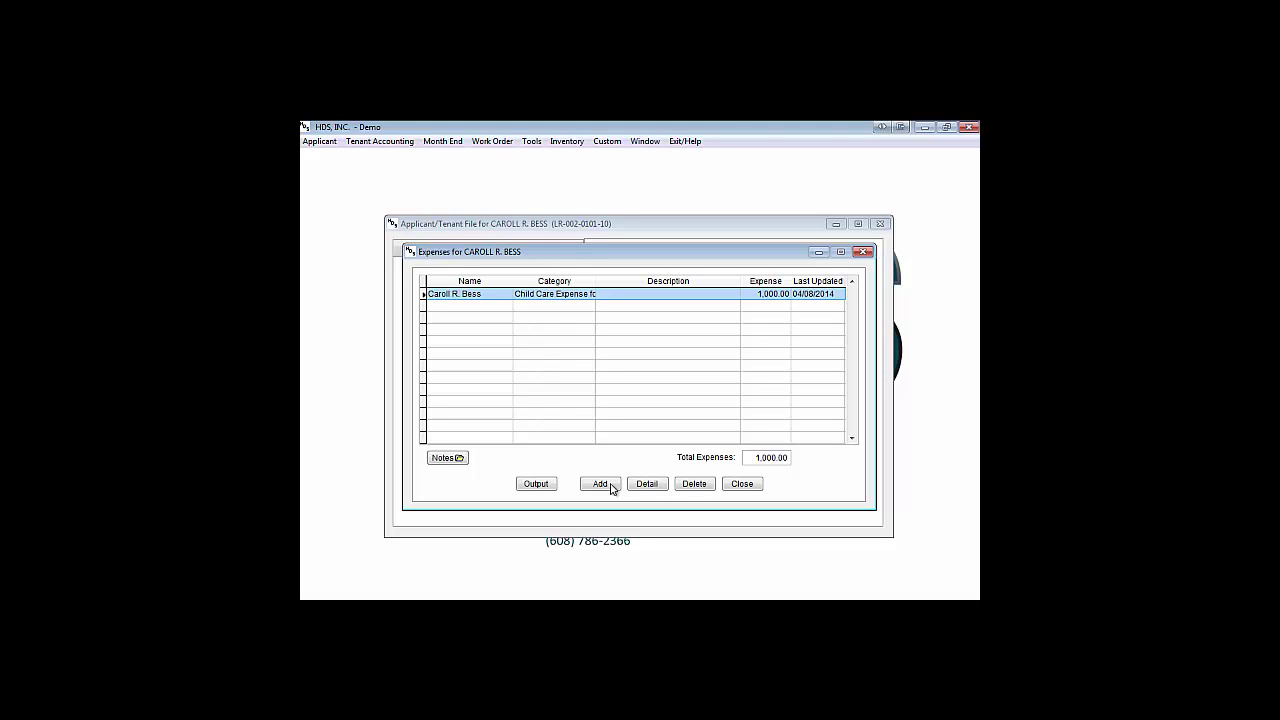